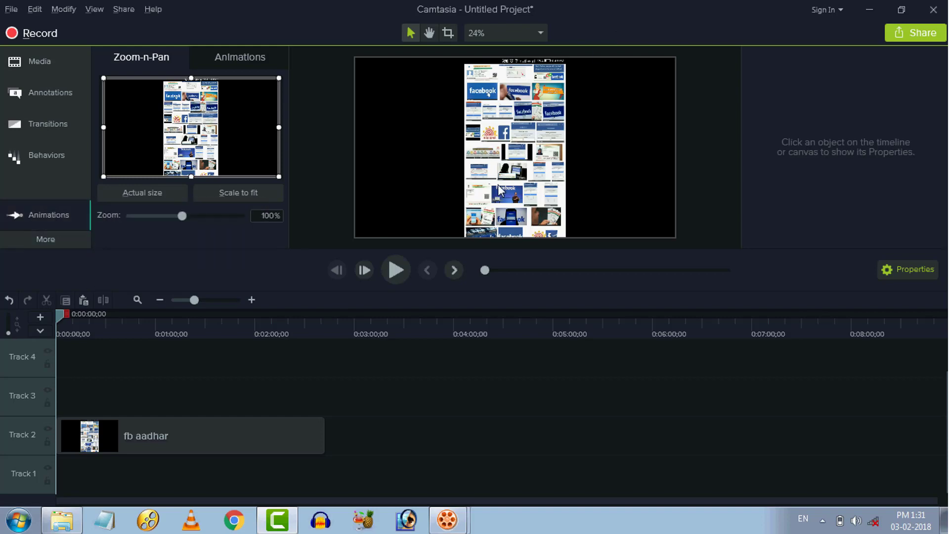
Step: Select the fb aadhar clip and bring up the canvas zoom options list
click(257, 438)
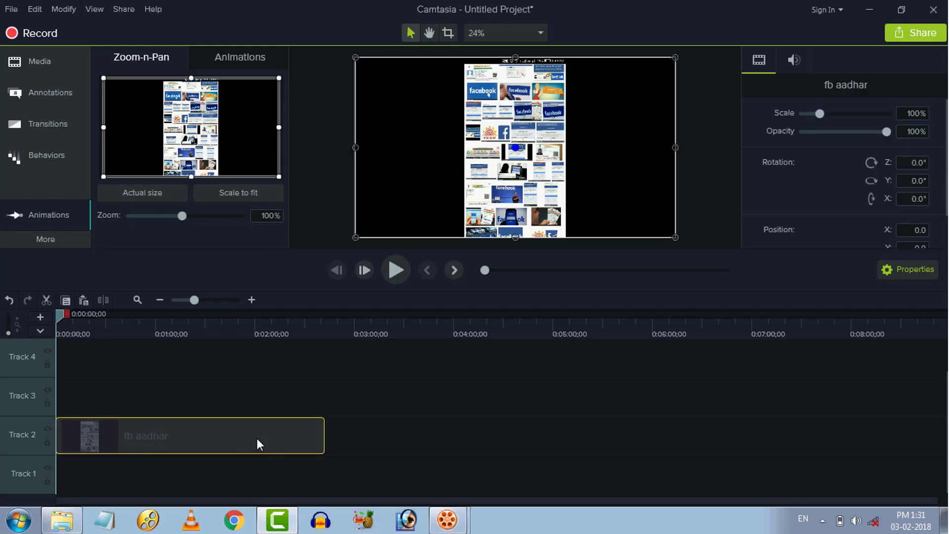
click(544, 423)
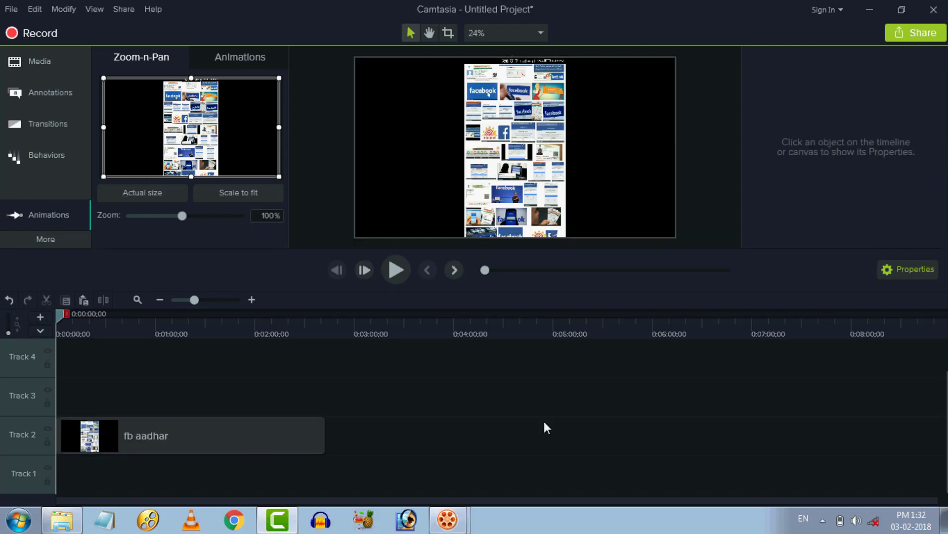
click(509, 187)
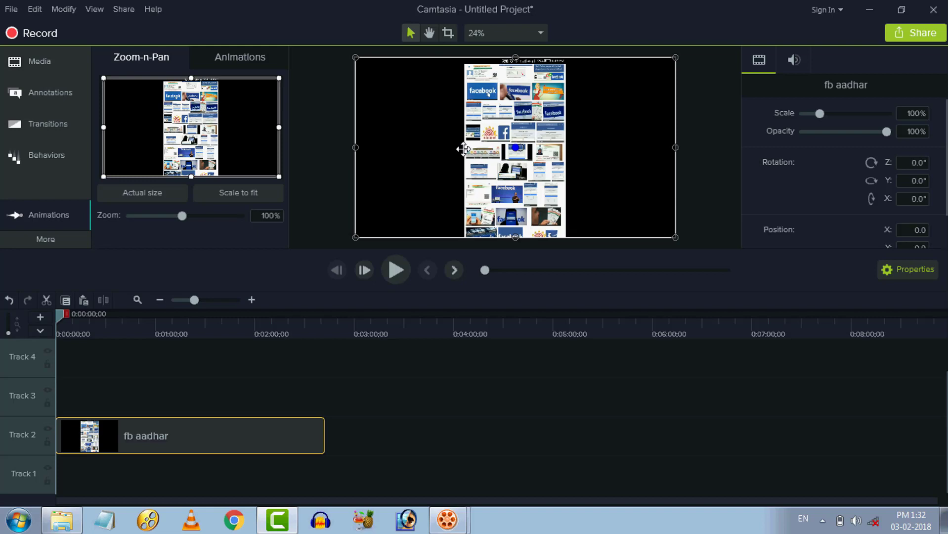
click(506, 38)
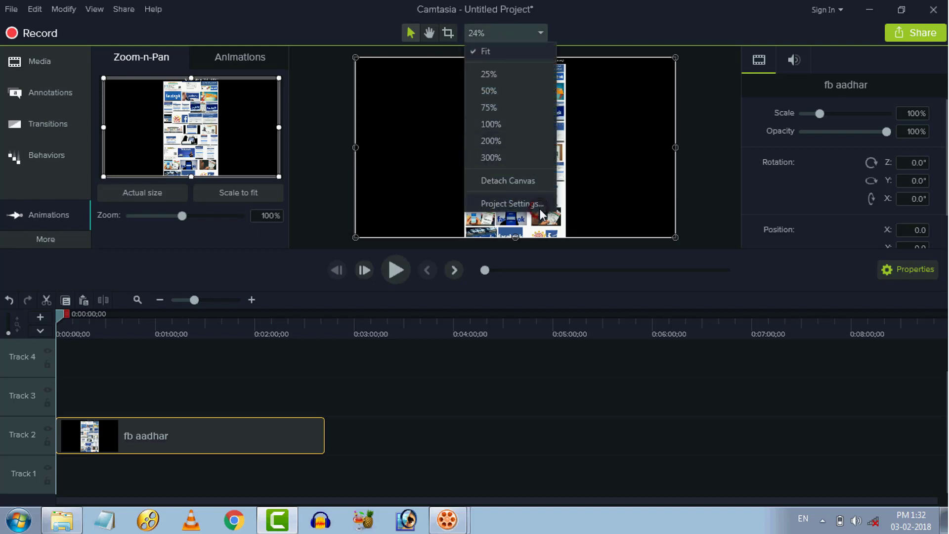
Step: Set the project's canvas background colour to white in Project Settings
click(535, 204)
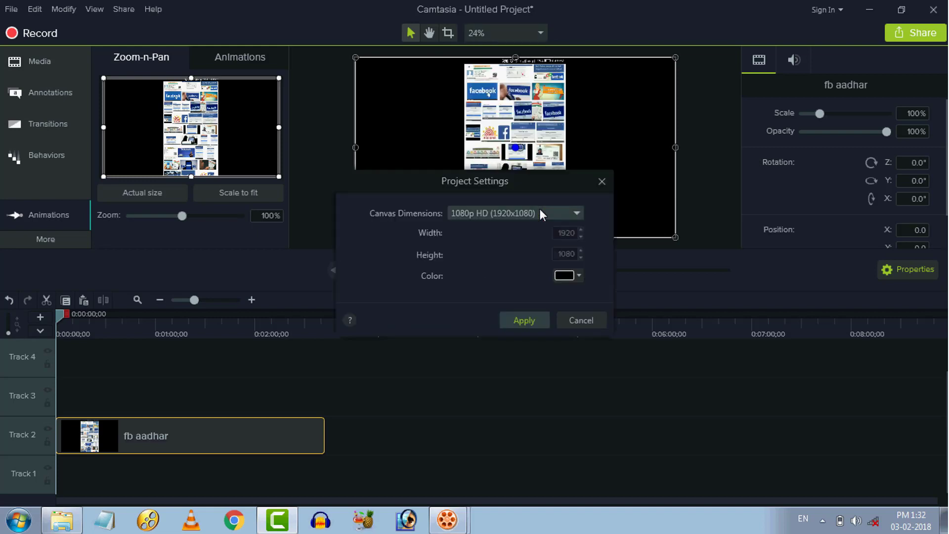
click(573, 273)
click(508, 303)
click(518, 317)
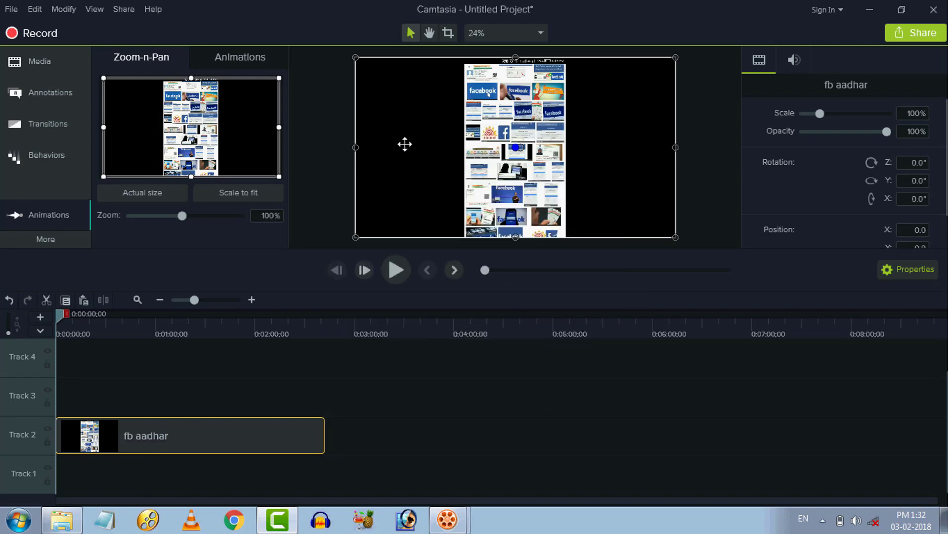
Step: Crop the black left and right edges off the fb aadhar video
click(447, 33)
drag(357, 147, 465, 151)
drag(676, 147, 567, 163)
click(581, 166)
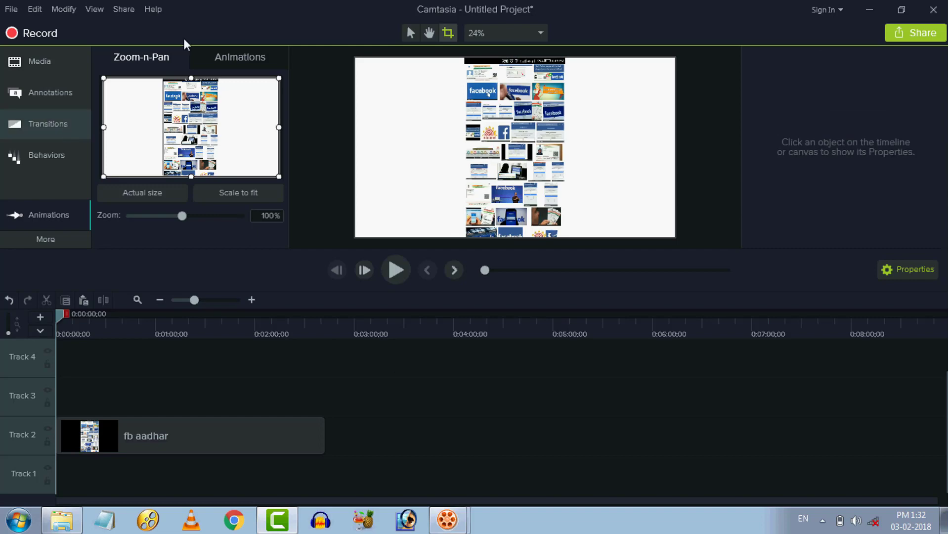
click(411, 34)
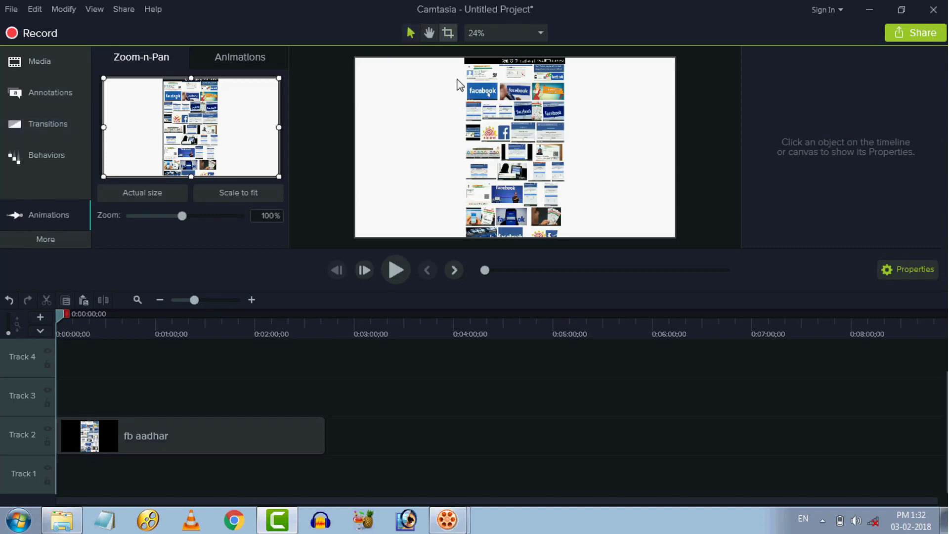
click(541, 154)
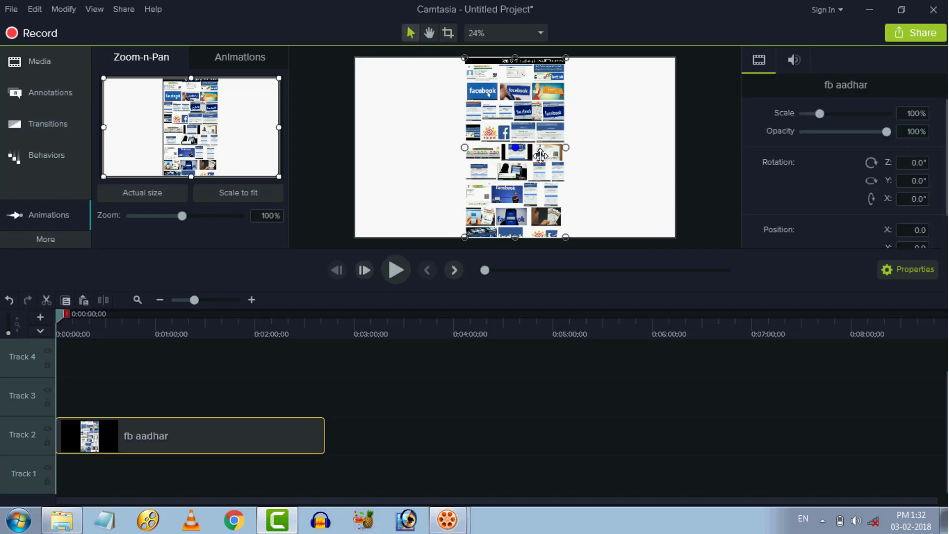
click(219, 401)
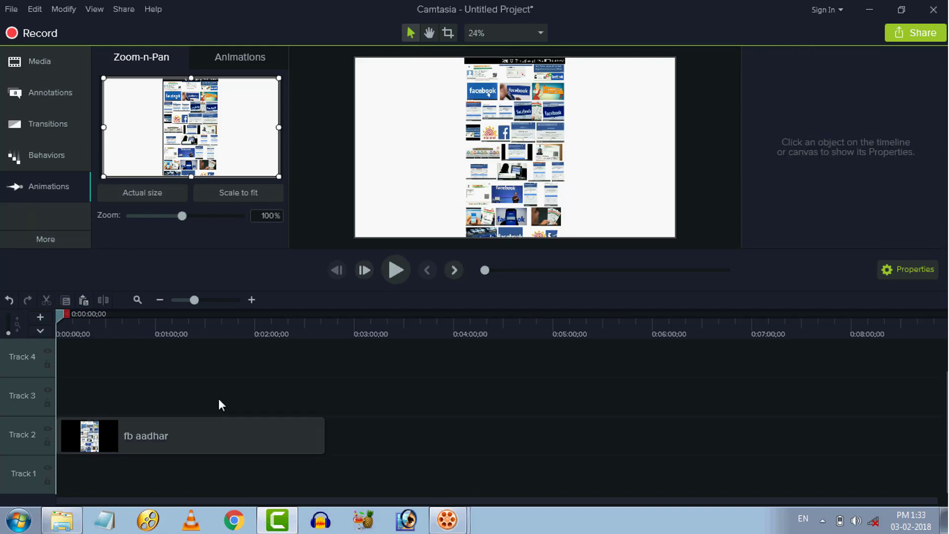
Step: Add the phone image to Track 3 at the start, stretched to the video's length and enlarged
click(46, 65)
mouse_move(151, 178)
mouse_down()
mouse_move(142, 362)
mouse_move(108, 406)
mouse_move(65, 402)
mouse_move(337, 387)
mouse_up()
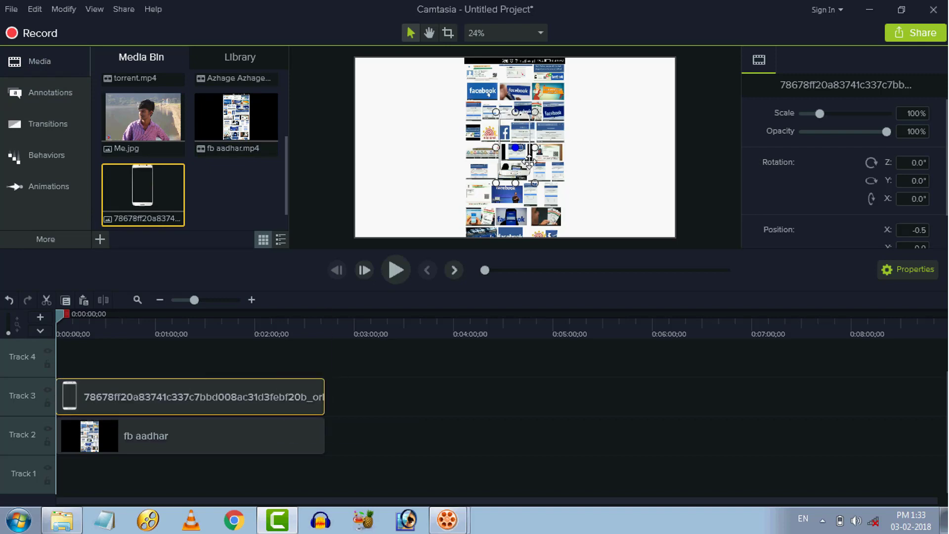
click(47, 441)
drag(496, 112, 458, 115)
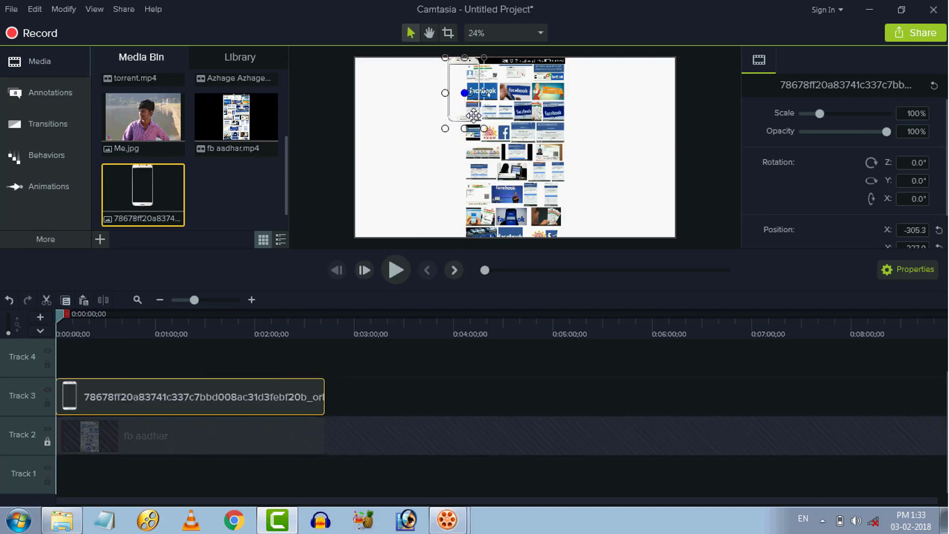
Step: Shrink and move the fb aadhar video to fit inside the phone's screen
click(60, 416)
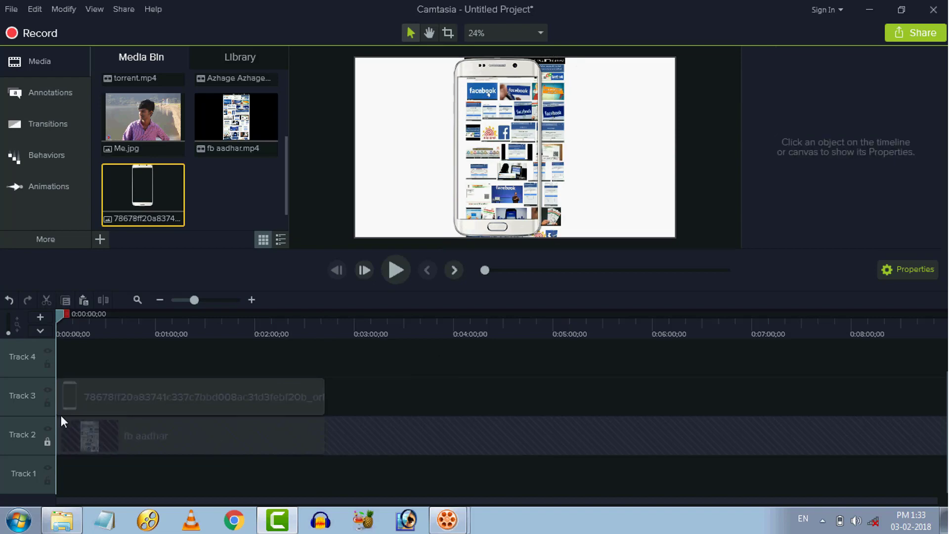
click(47, 402)
click(48, 442)
click(99, 438)
drag(566, 57, 516, 103)
drag(542, 228, 539, 219)
click(561, 204)
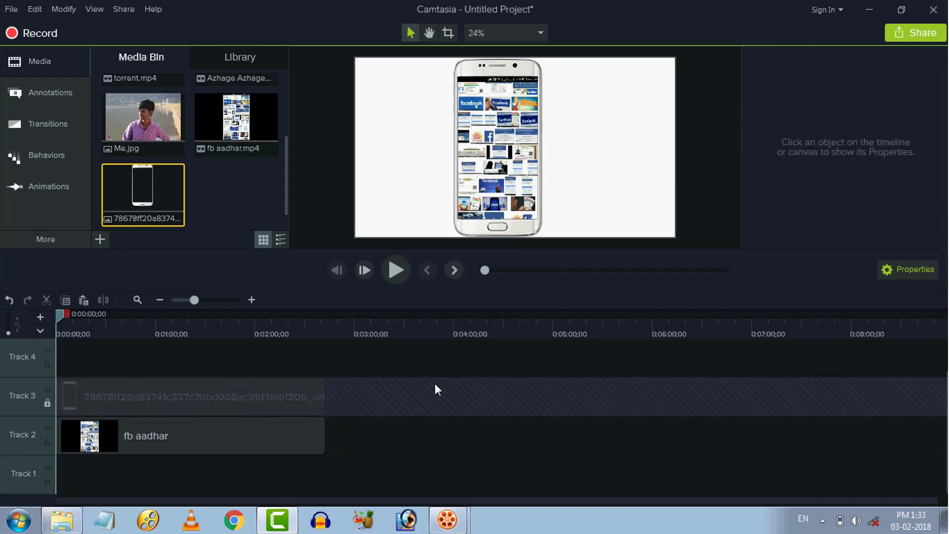
Step: Group the phone and video clips as Group 1 and centre it on the canvas
click(47, 403)
drag(300, 470, 228, 407)
key(ctrl+g)
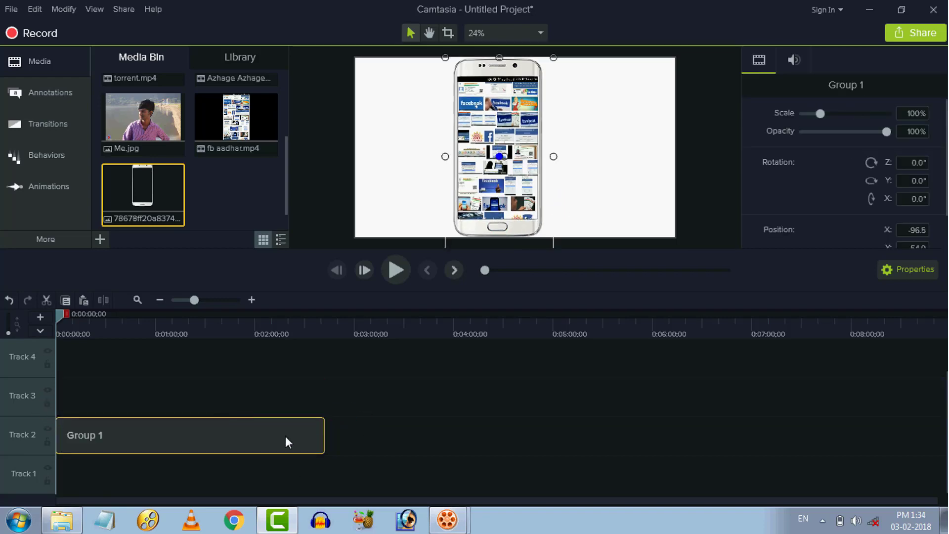
drag(496, 195, 512, 195)
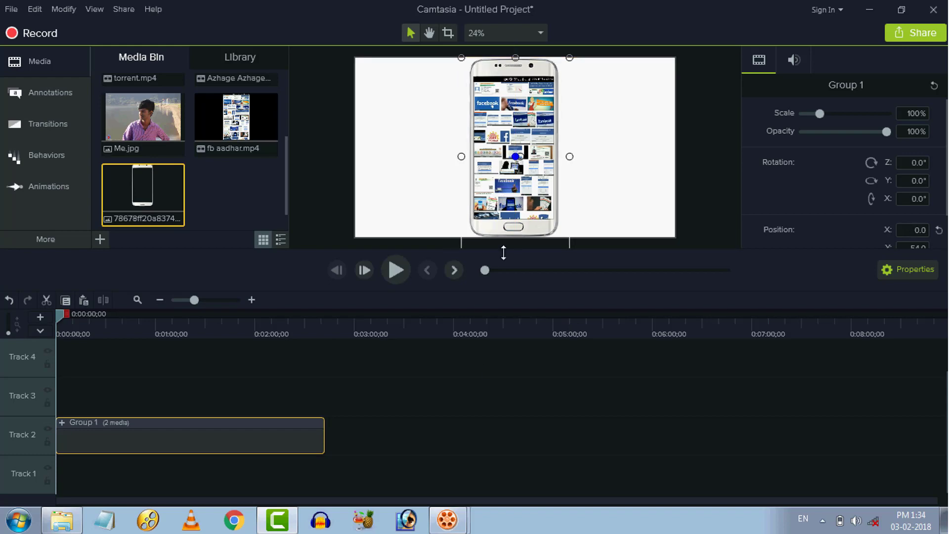
click(484, 373)
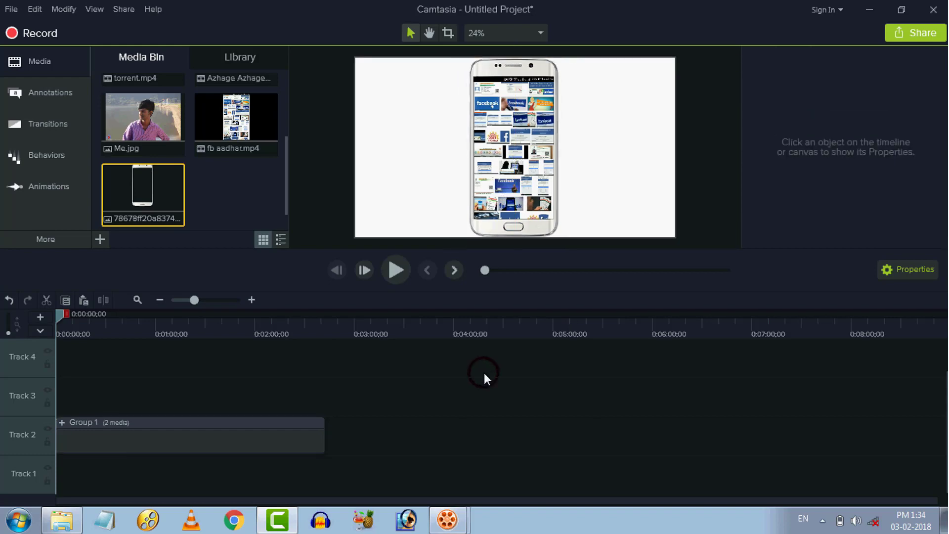
Step: Apply a Scale to fit Zoom-n-Pan animation and enlarge Group 1 to about full scale
click(67, 190)
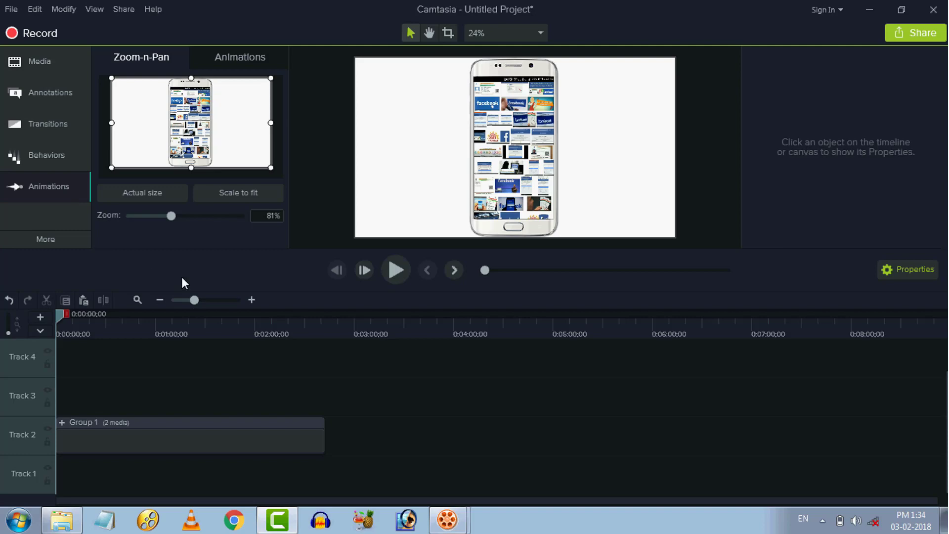
click(240, 197)
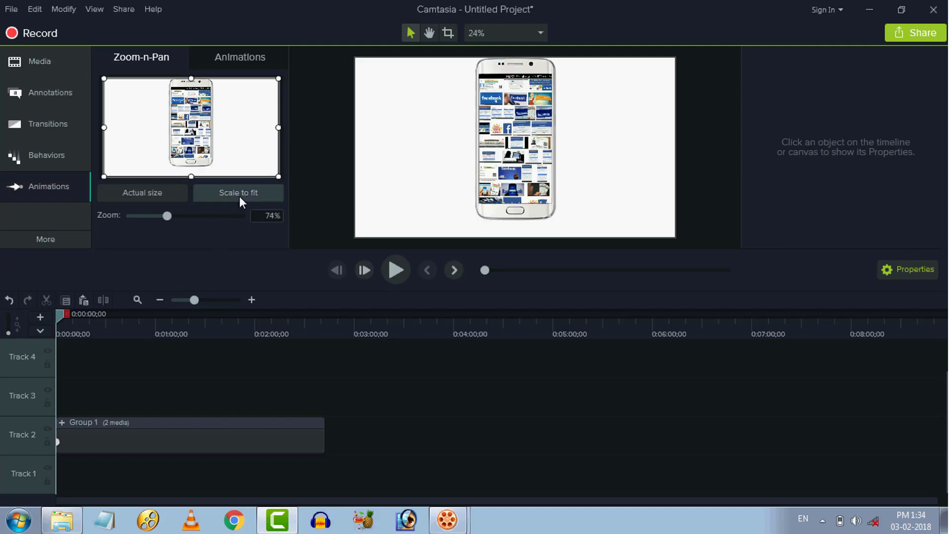
click(543, 183)
click(566, 236)
drag(565, 236, 575, 246)
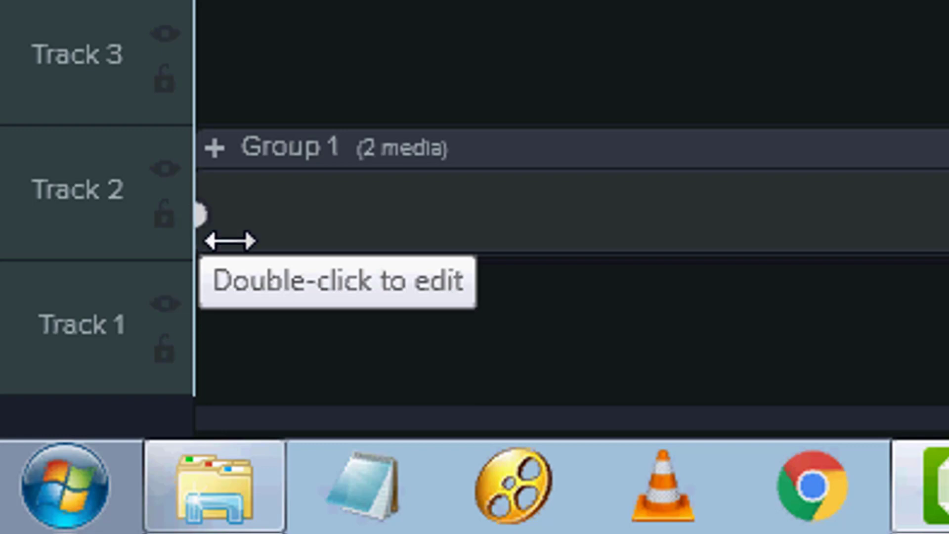
Step: Stretch the zoom animation to the end of the Group 1 clip and rewind to the start
drag(201, 217, 198, 218)
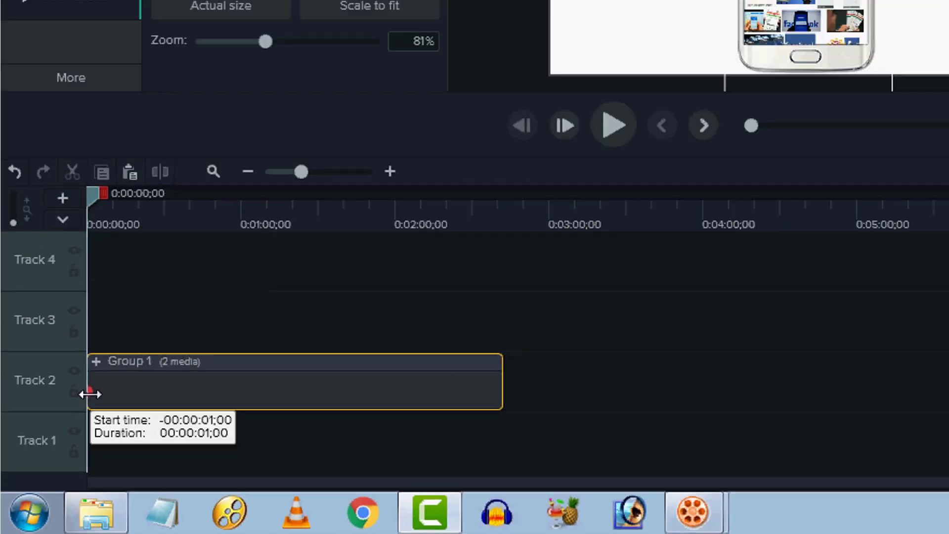
drag(90, 394, 477, 390)
drag(309, 440, 346, 436)
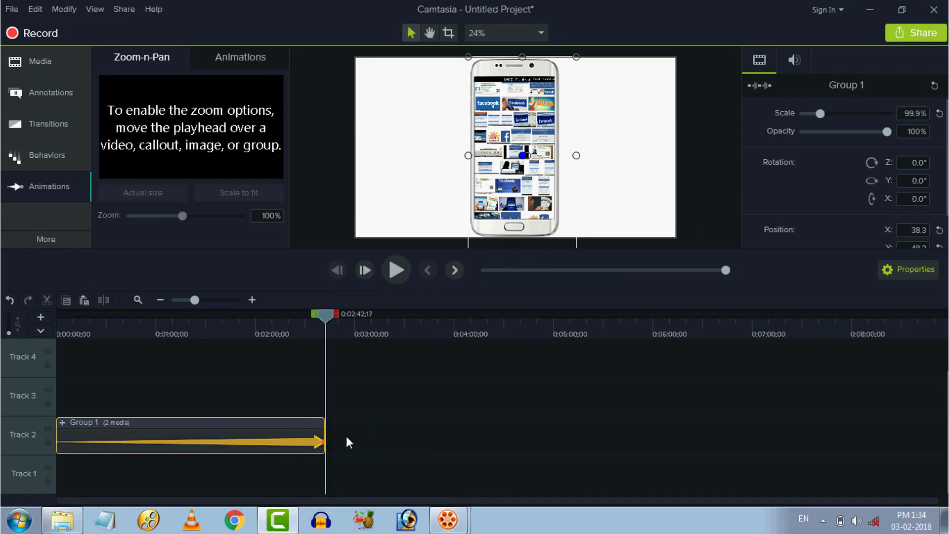
key(ctrl+Home)
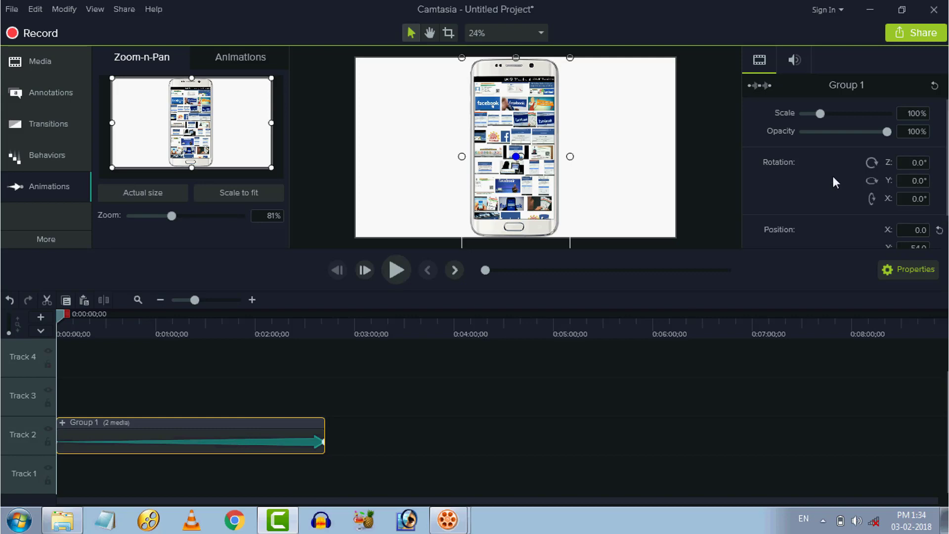
Step: Preview the animation, then pause and scale Group 1 to 213.1%
click(386, 267)
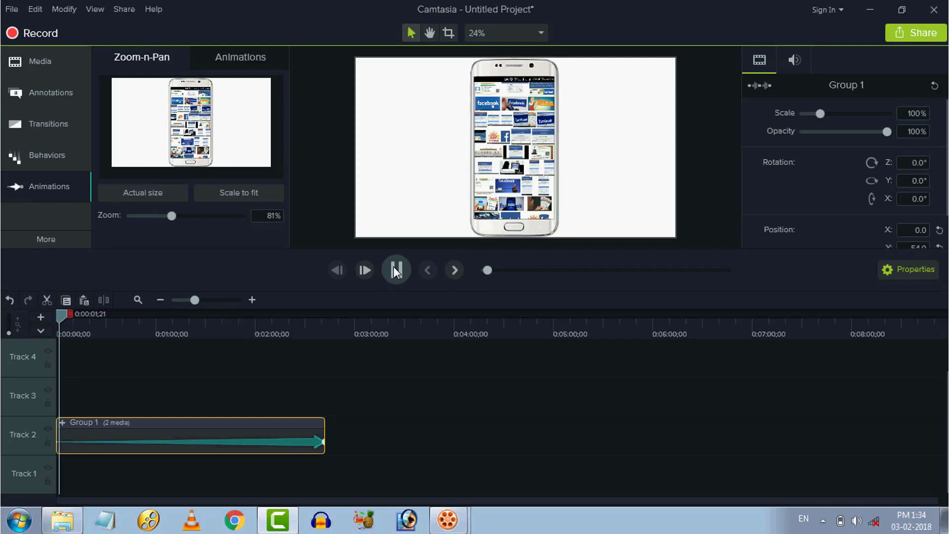
click(395, 269)
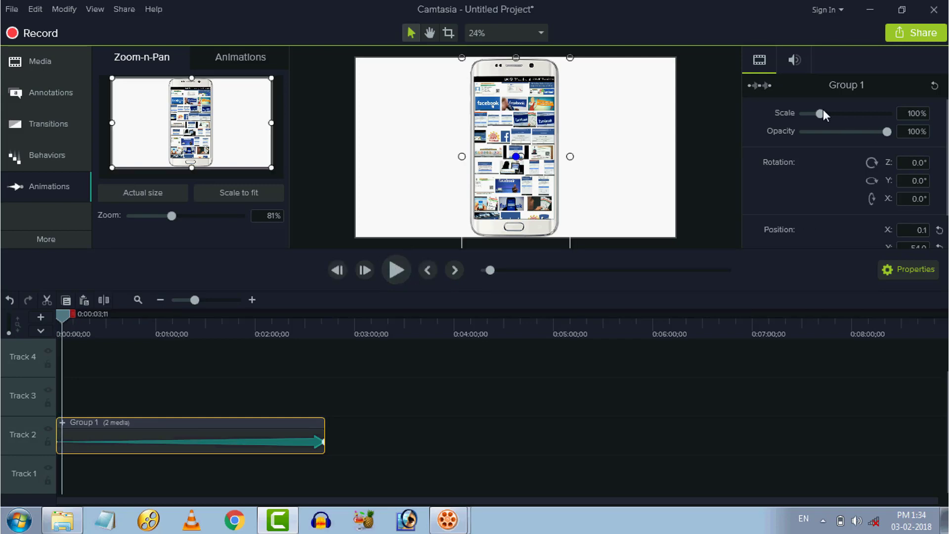
drag(820, 114, 841, 118)
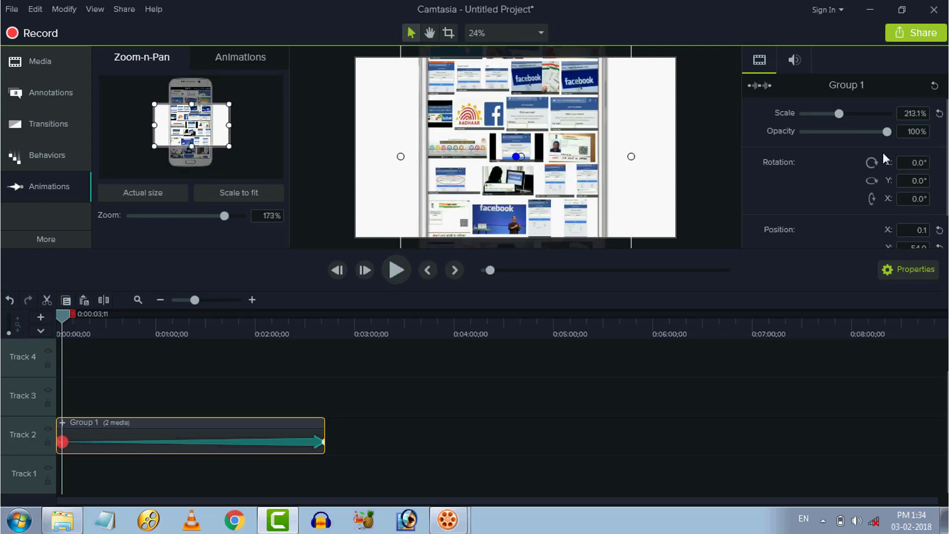
Step: Rotate Group 1 to -23° Z, -34° Y and -34° X, then play the tilt
text(-23)
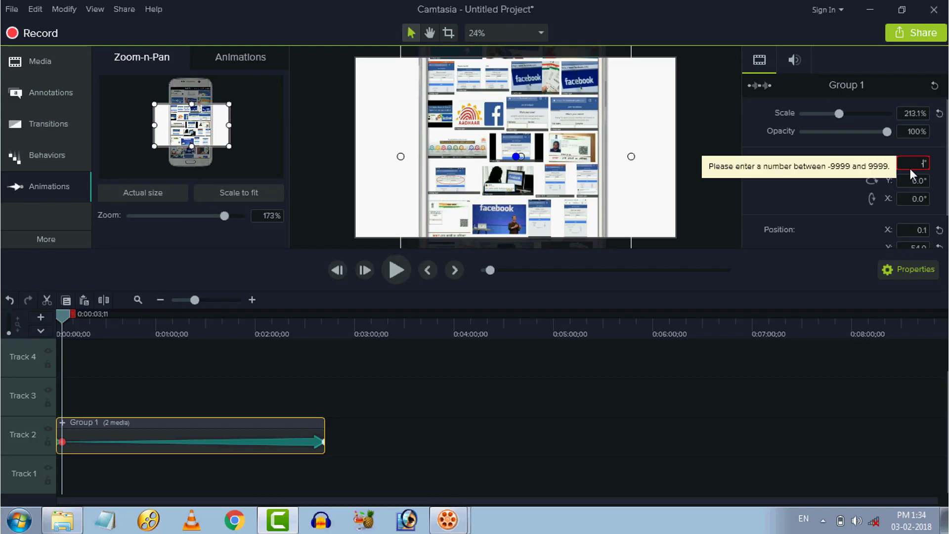
key(Return)
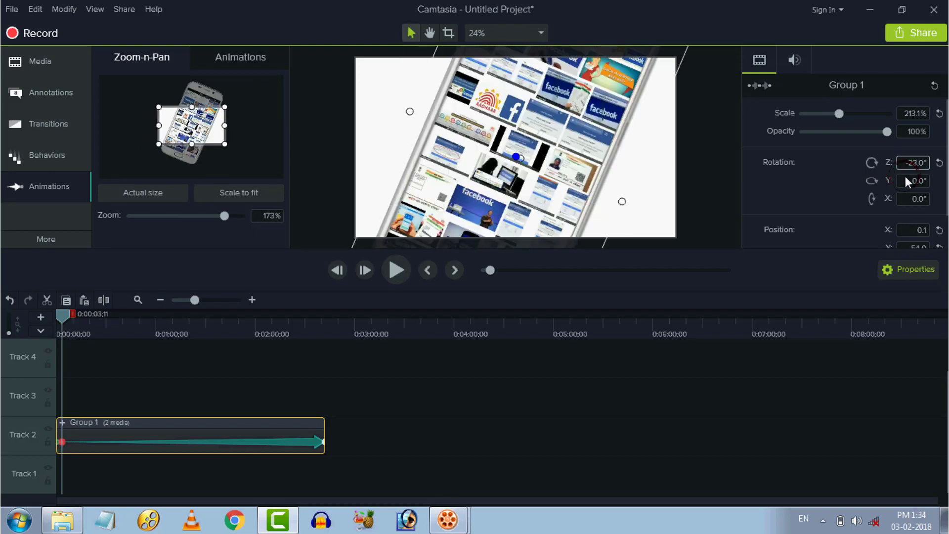
text(24)
key(Return)
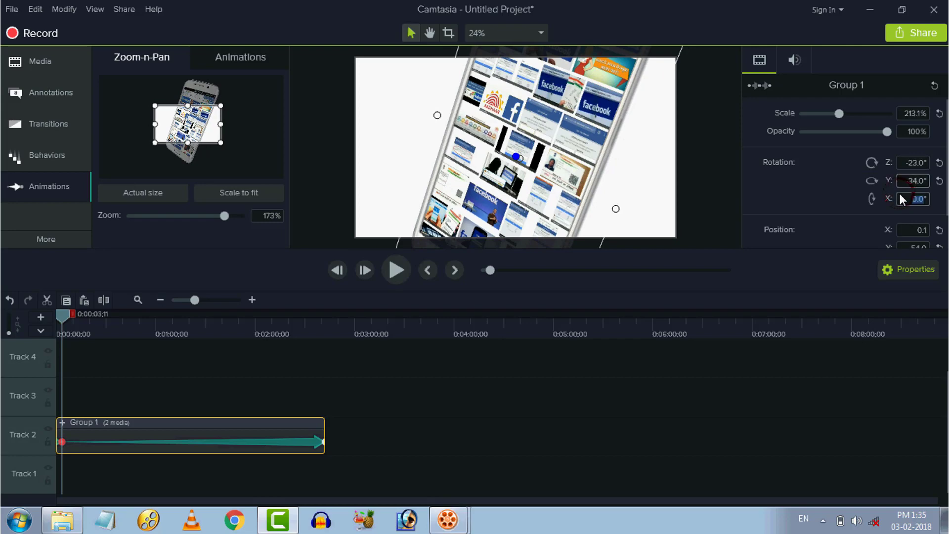
text(-34)
key(Return)
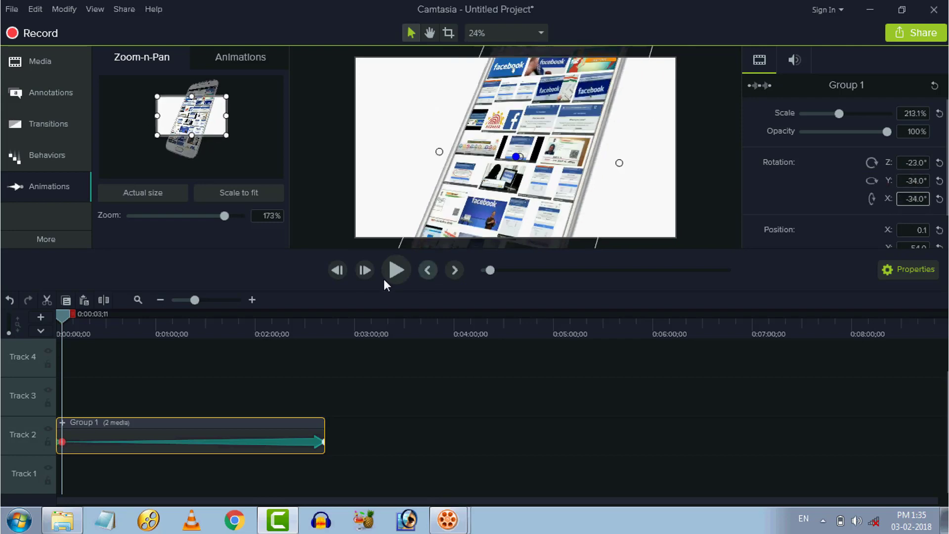
click(396, 272)
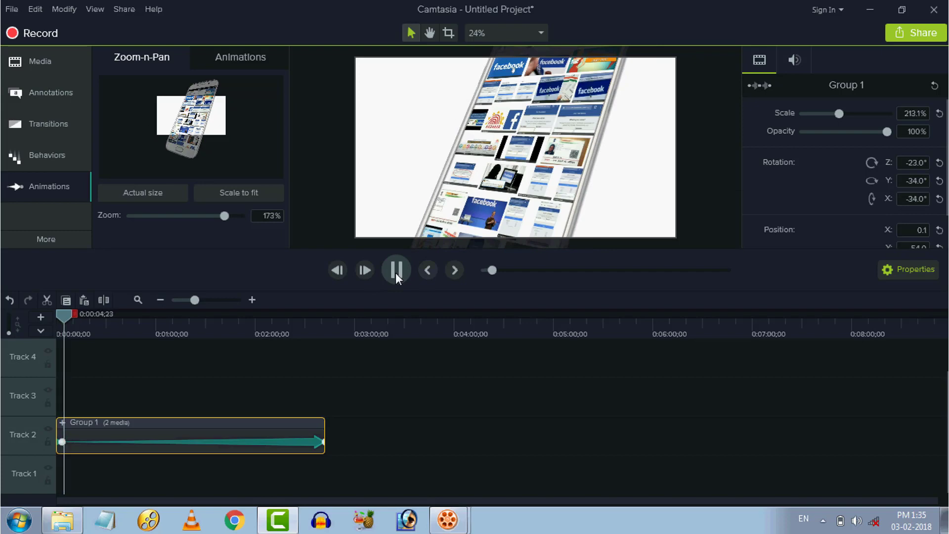
Step: Reset Group 1's rotations to 0°, scale it to 159% and move it down to show the phone's top
click(396, 272)
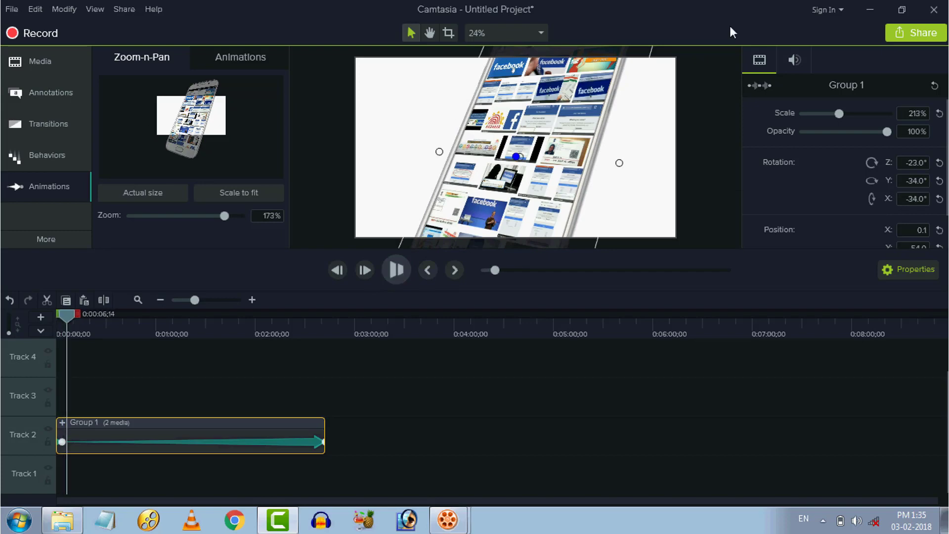
click(939, 163)
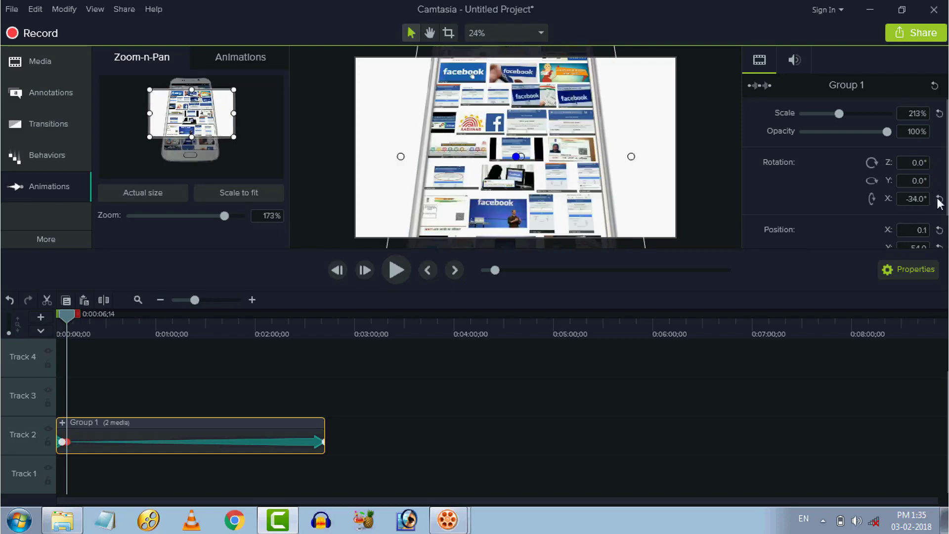
click(940, 199)
drag(839, 114, 830, 114)
drag(547, 119, 553, 184)
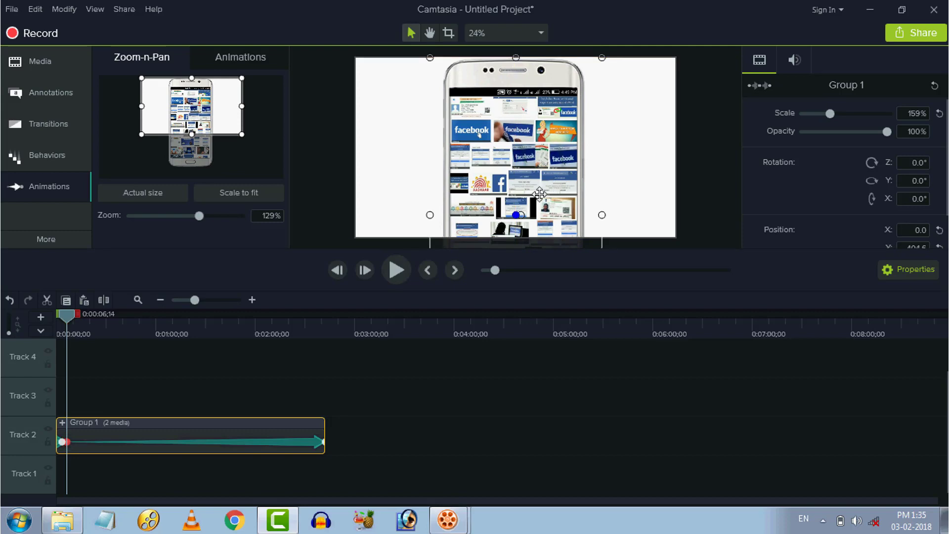
click(412, 270)
click(400, 270)
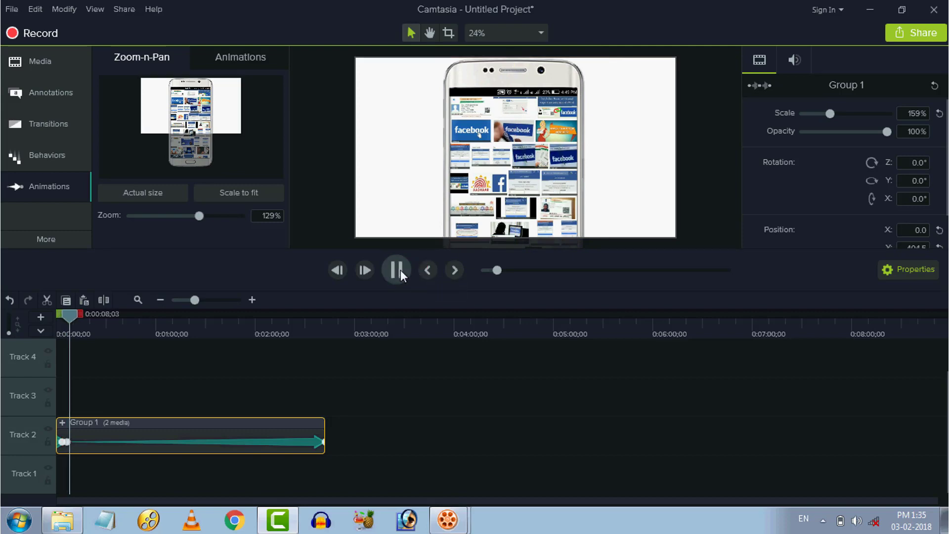
Step: Add a keyframe tilting Group 1 to -34° Y and -45° X at 129.9% scale
click(401, 270)
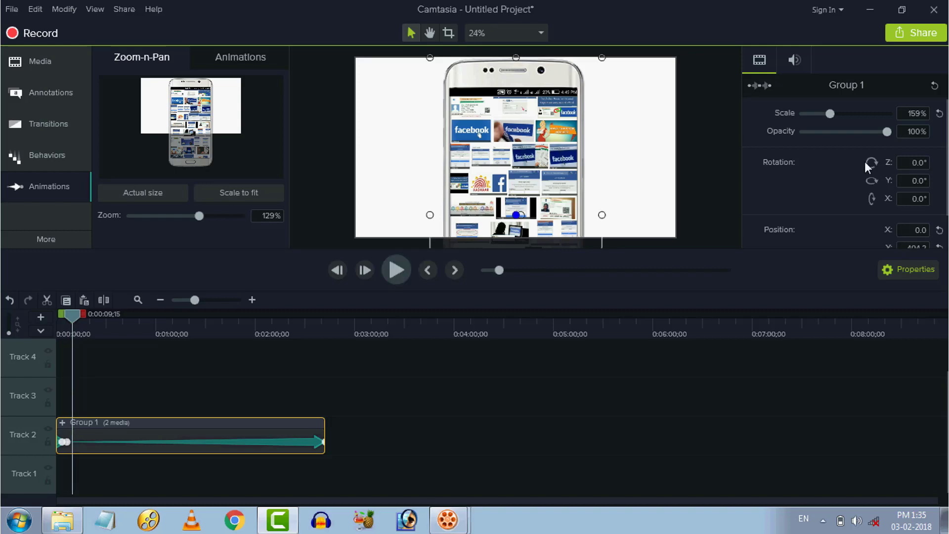
click(912, 181)
text(-34)
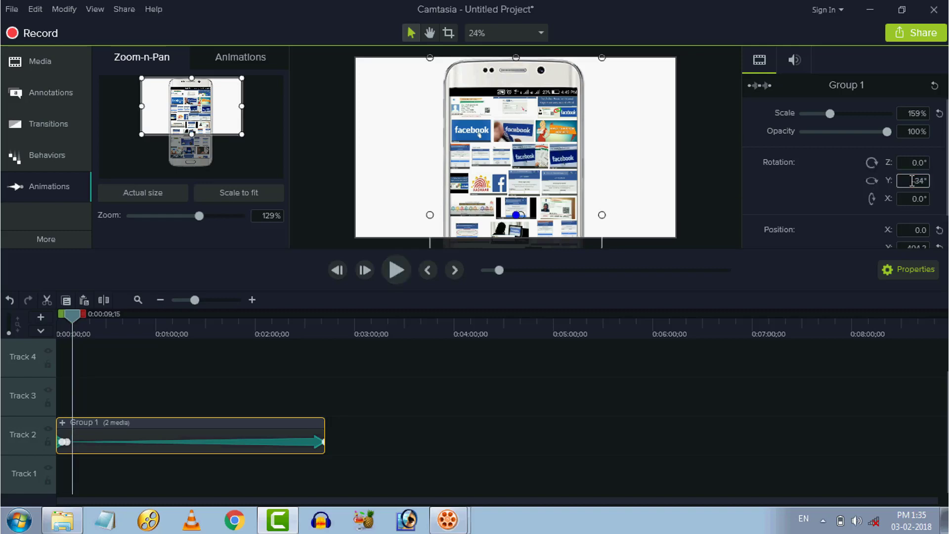
key(Return)
click(912, 199)
text(-45)
key(Return)
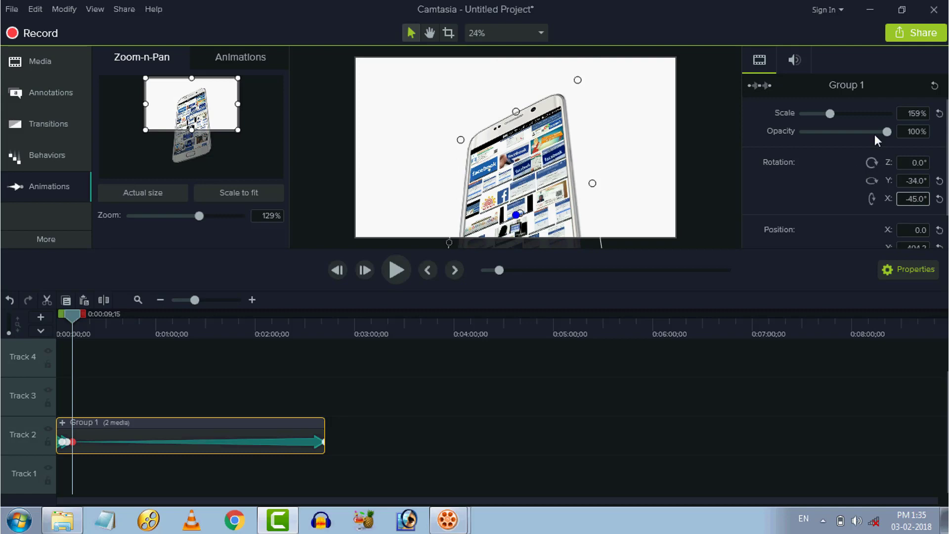
drag(830, 115, 826, 114)
Step: Play ahead, then add a keyframe resetting Y rotation to 0° and setting Z rotation to -34°
click(395, 269)
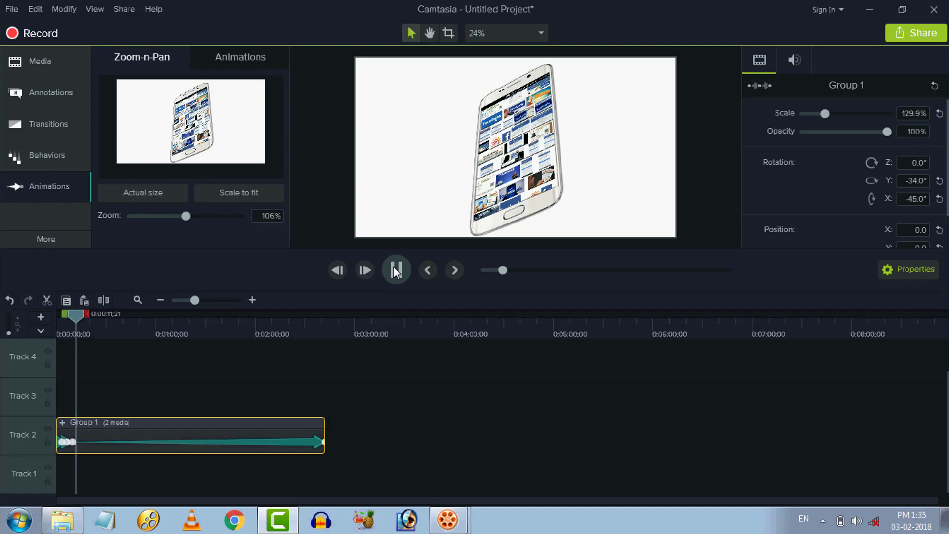
click(394, 266)
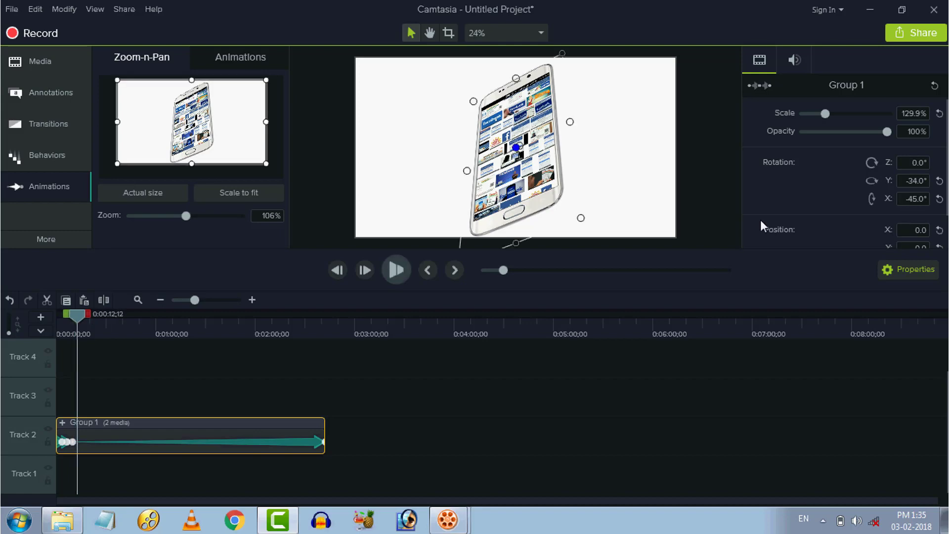
click(940, 181)
click(911, 163)
text(-34)
key(Return)
click(526, 67)
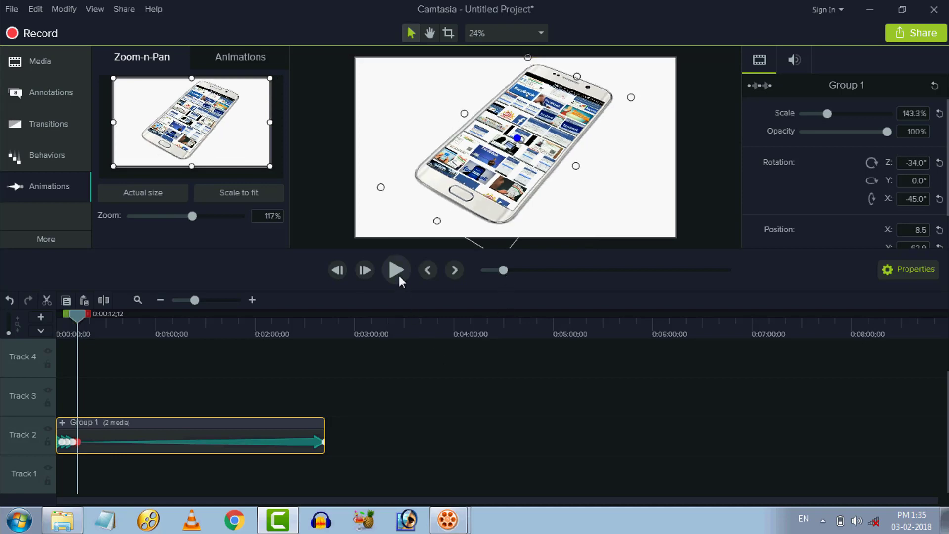
Step: At 0:00:14;28, reset X rotation to 0°, enlarge the phone to 268% and frame its top
click(396, 274)
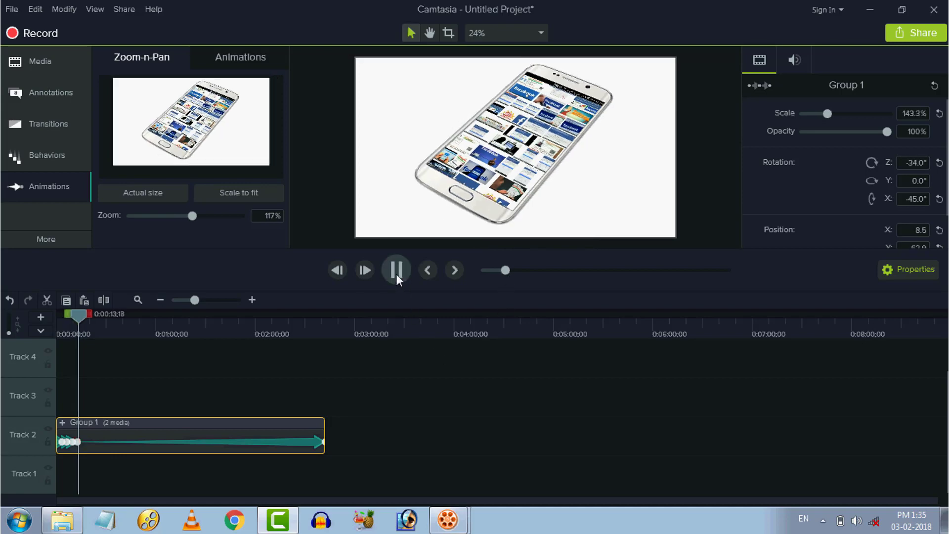
click(396, 274)
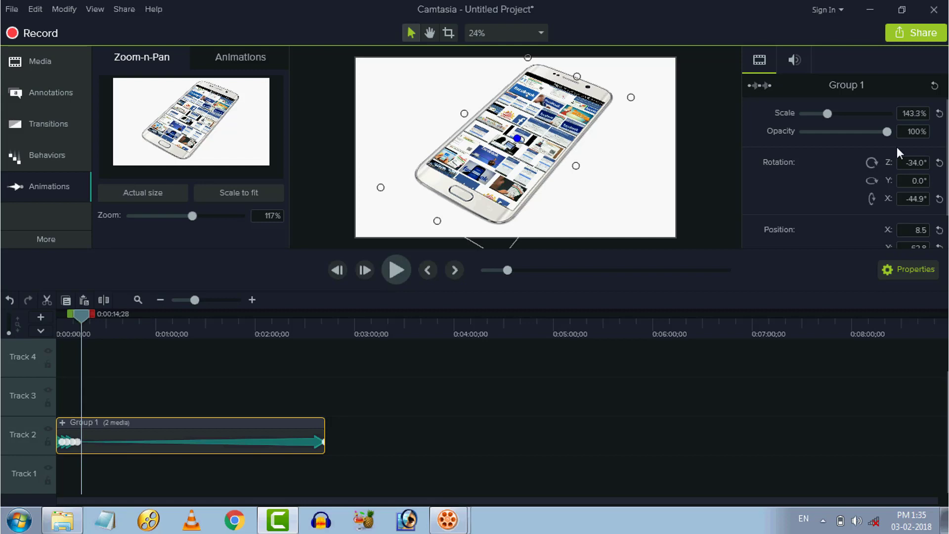
click(940, 198)
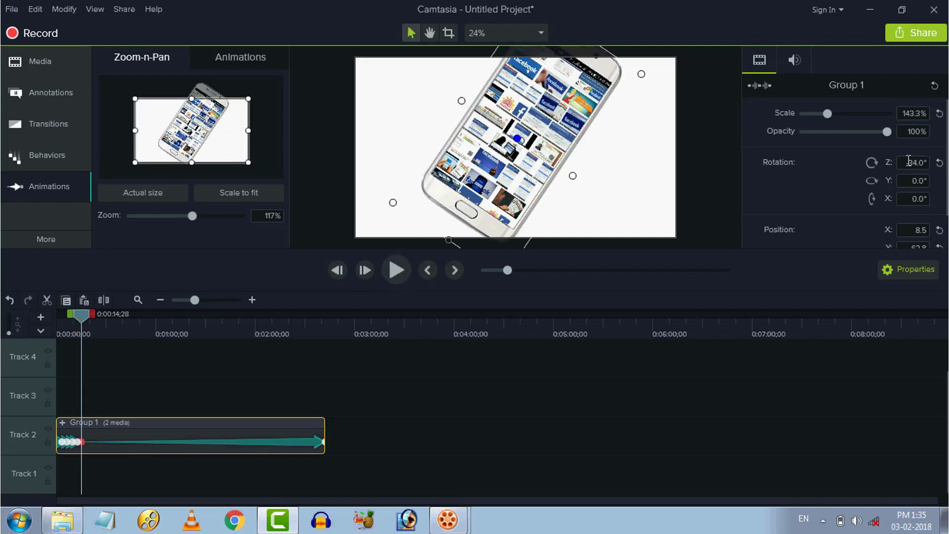
drag(829, 114, 849, 113)
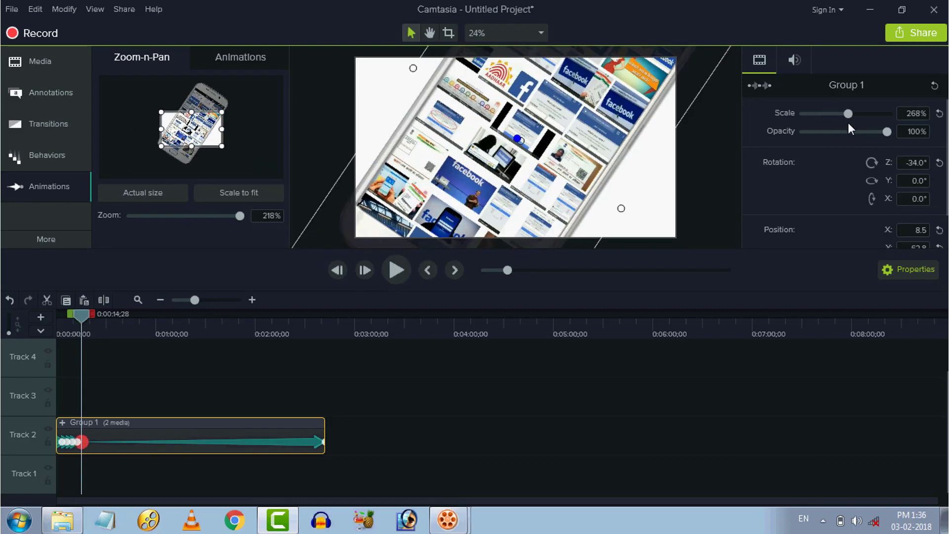
drag(556, 213, 553, 223)
drag(586, 134, 578, 186)
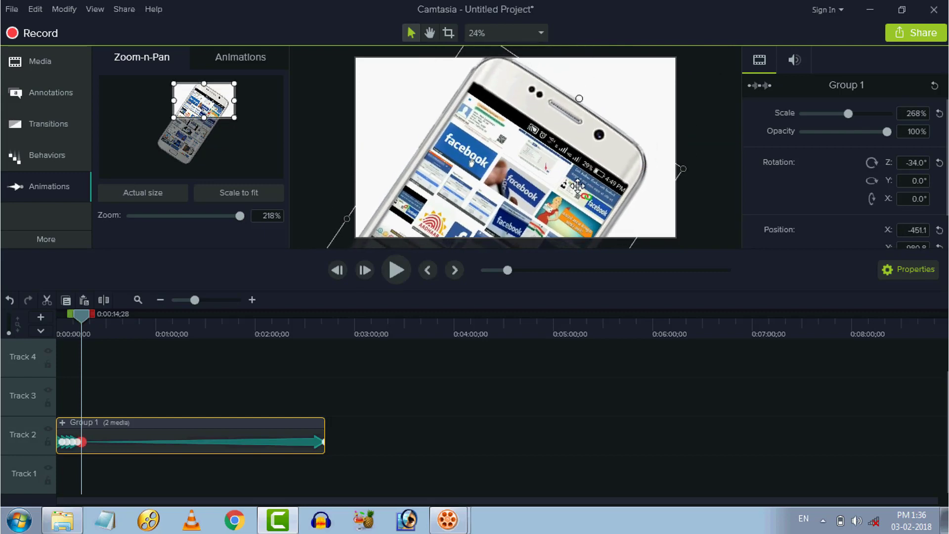
Step: Zoom the timeline in three levels
click(252, 300)
click(252, 301)
click(253, 300)
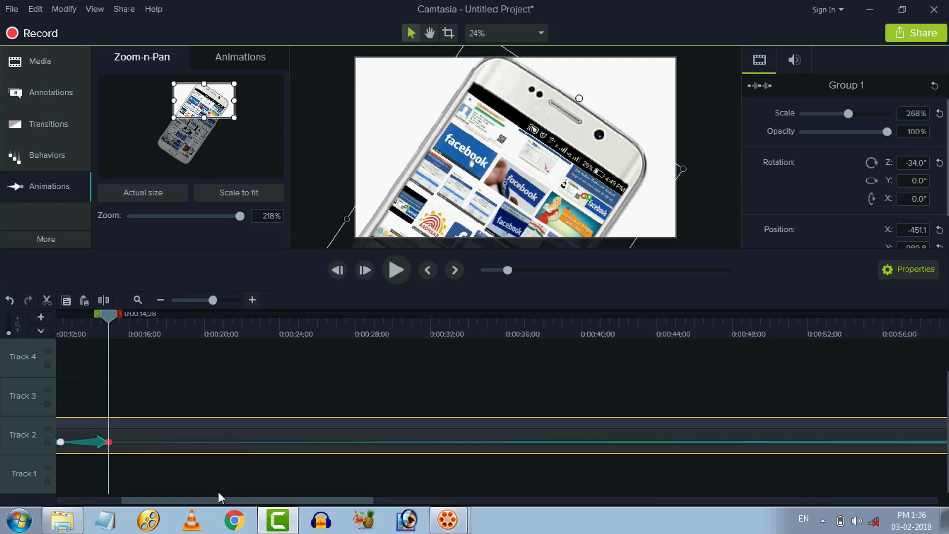
Step: Rewind to the start and play Group 1's full animation through all five keyframes
drag(218, 497, 41, 476)
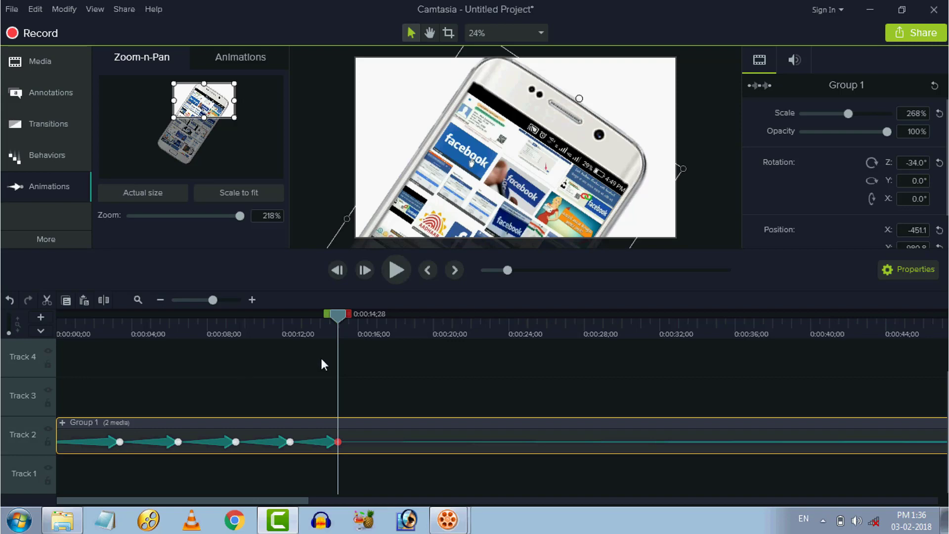
click(354, 358)
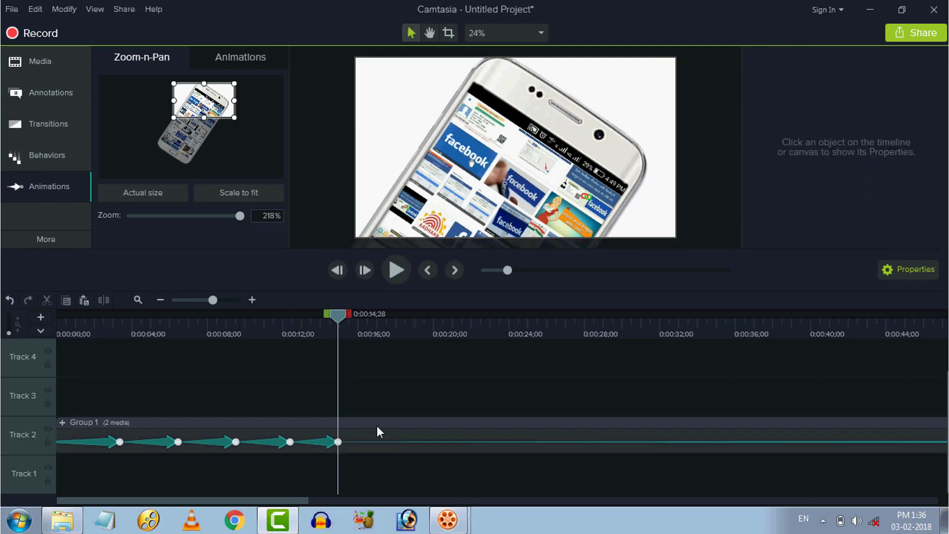
click(384, 437)
key(ctrl+Home)
click(387, 382)
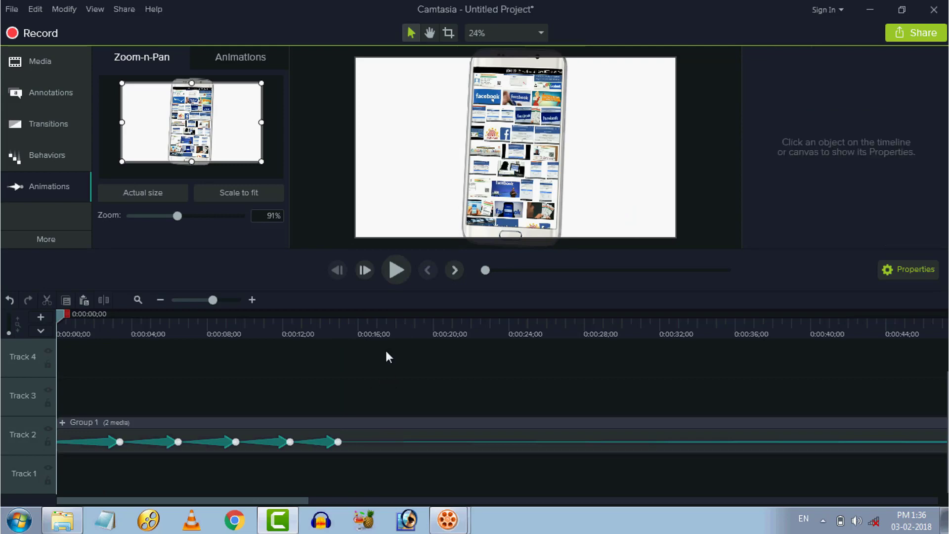
click(388, 272)
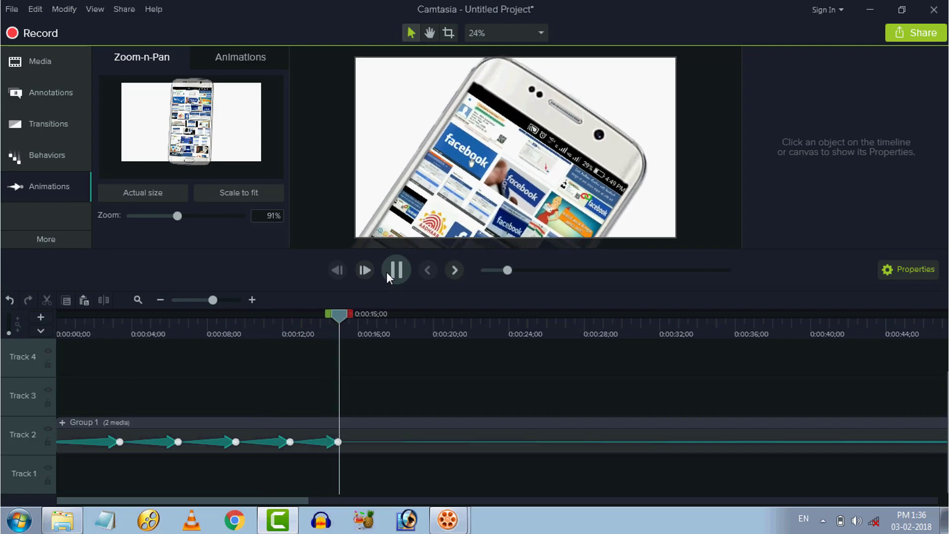
Step: Pause playback at 0:00:15;29 and zoom the timeline out two levels
click(387, 272)
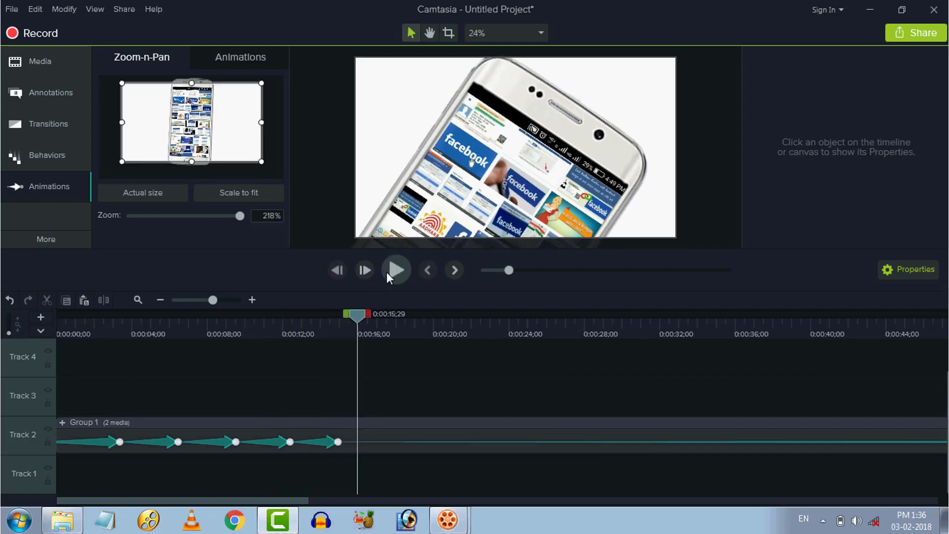
click(164, 307)
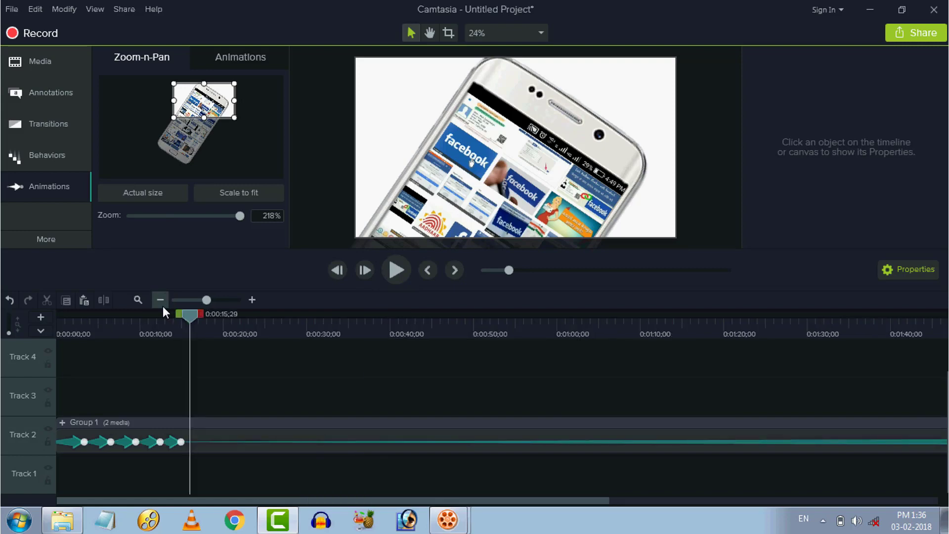
click(161, 300)
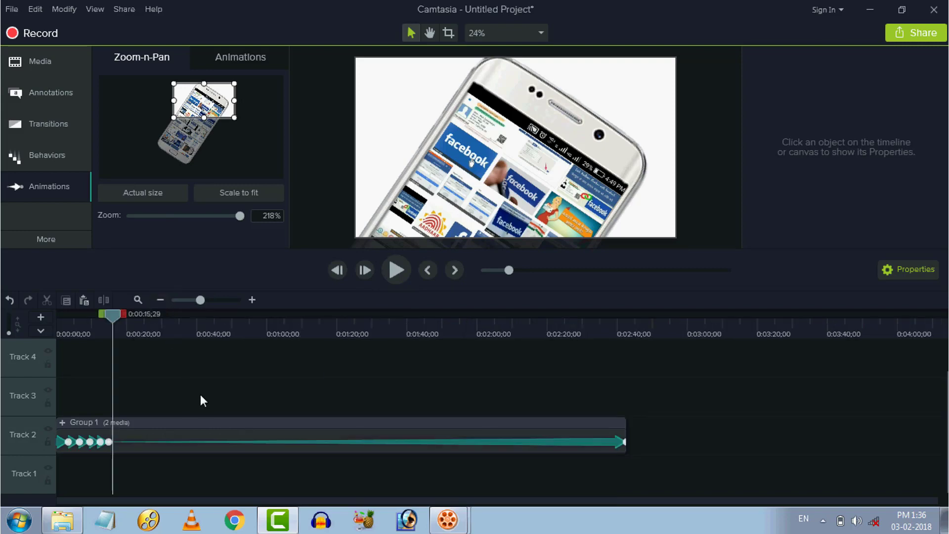